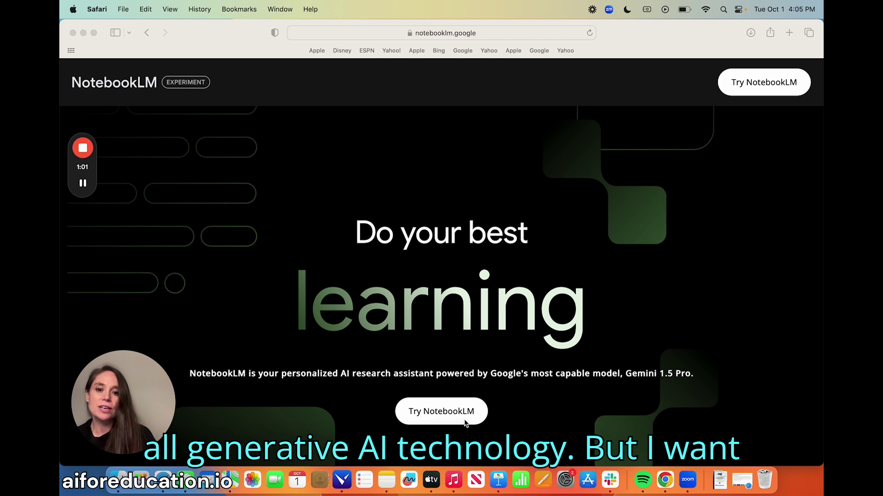
# Step: Launch NotebookLM from its landing page and create a new notebook
pyautogui.click(440, 416)
pyautogui.click(441, 414)
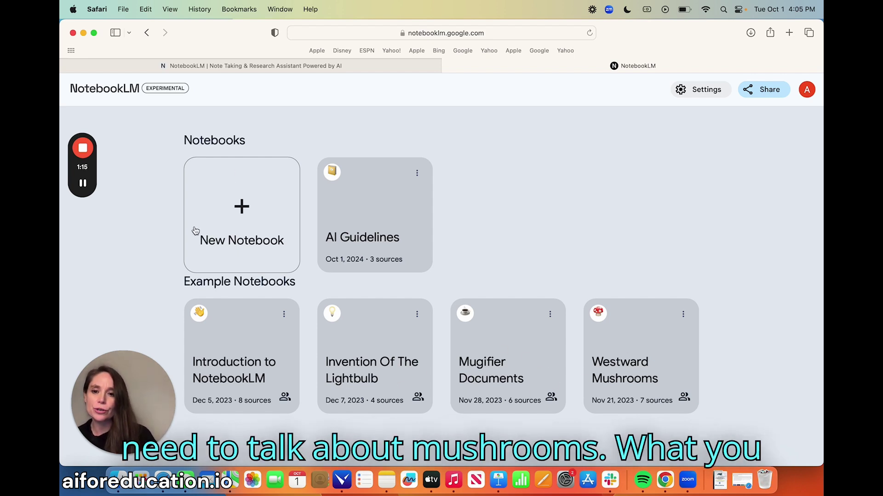
pyautogui.click(244, 215)
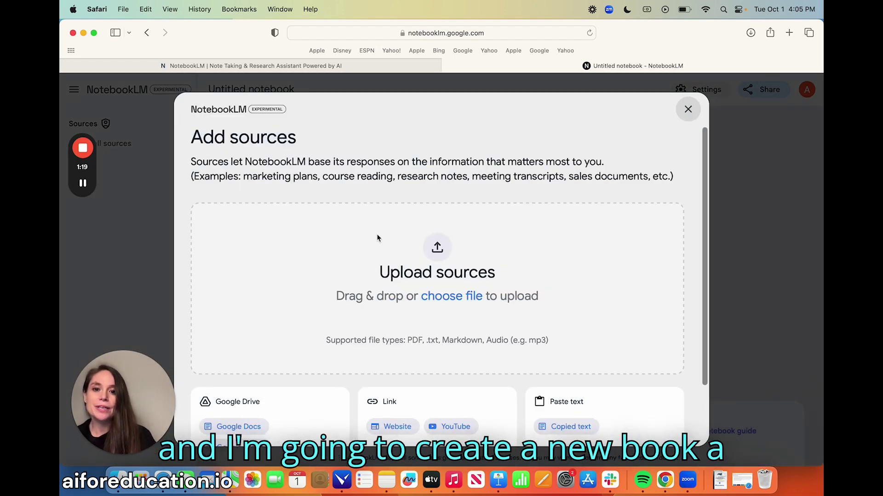
# Step: Upload the NCDPI Generative AI implementation PDF and Park Hill AI Guidelines_Exemplar.pdf from Downloads as the notebook's sources
pyautogui.scroll(-1, 314, 381)
pyautogui.scroll(-3, 314, 381)
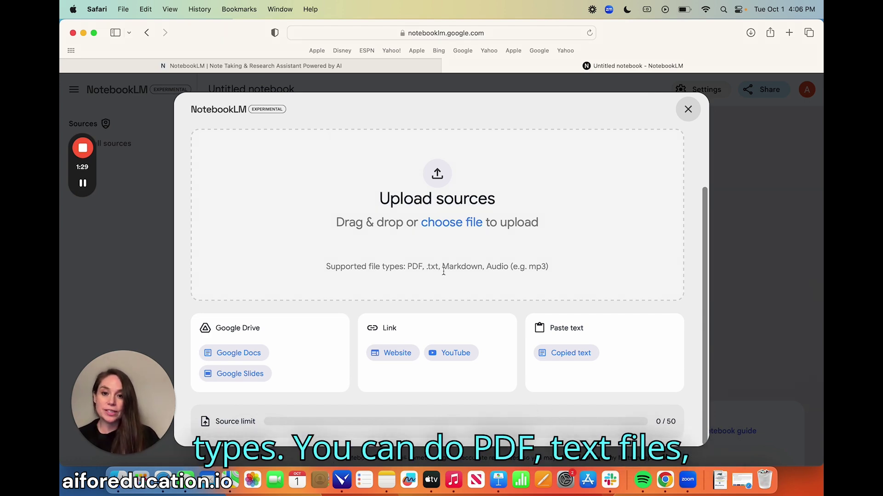
pyautogui.click(438, 181)
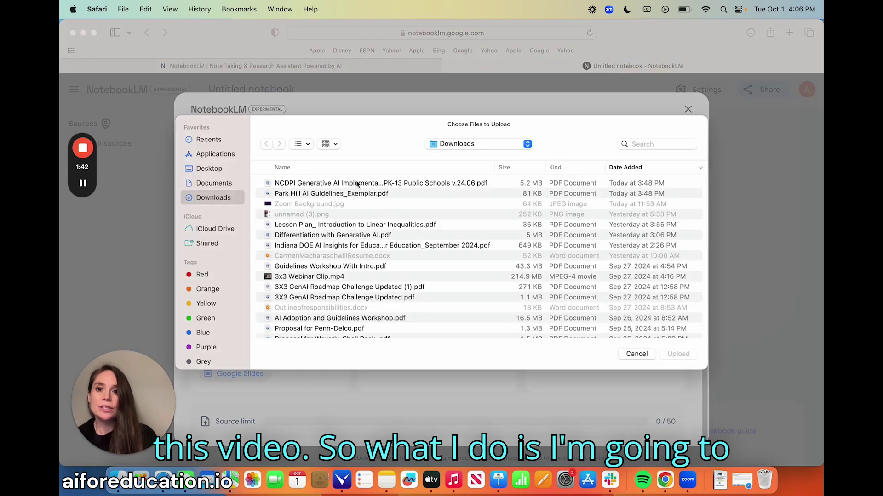
pyautogui.click(340, 183)
pyautogui.keyDown('shift'); pyautogui.click(343, 193); pyautogui.keyUp('shift')
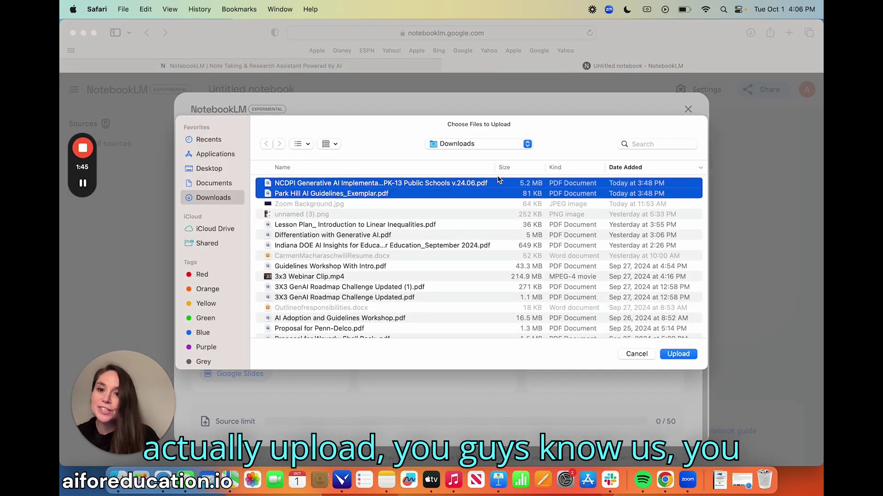
pyautogui.click(681, 355)
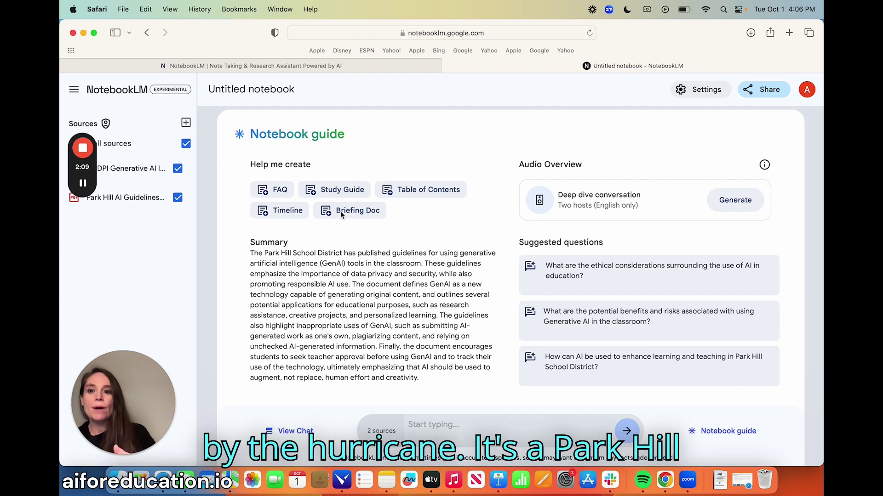
# Step: Find the Chicago Public Schools_AI Guidebook (1).pdf file by searching for "chicago" and add it as another source
pyautogui.click(187, 129)
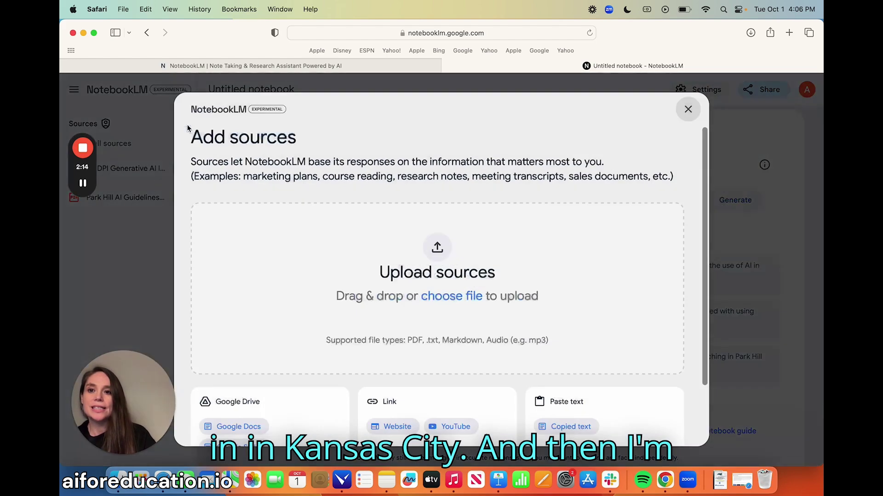
pyautogui.click(437, 248)
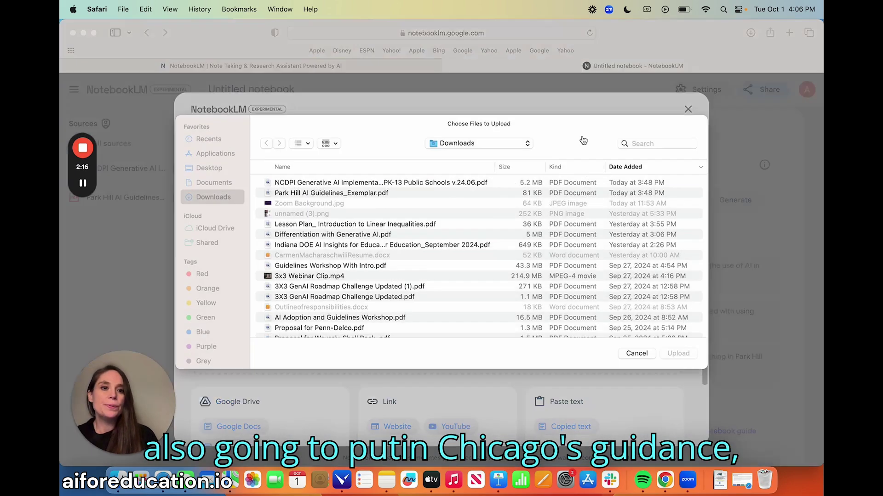
pyautogui.click(658, 144)
pyautogui.write('chicago')
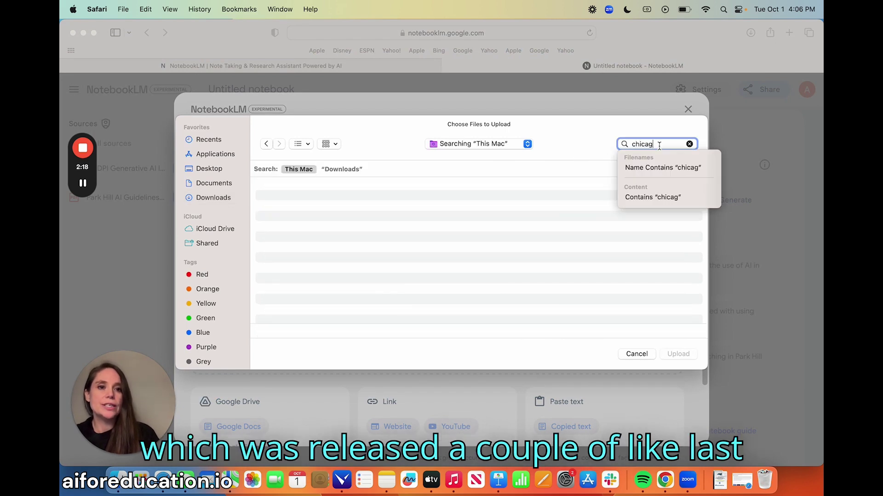
pyautogui.press('Return')
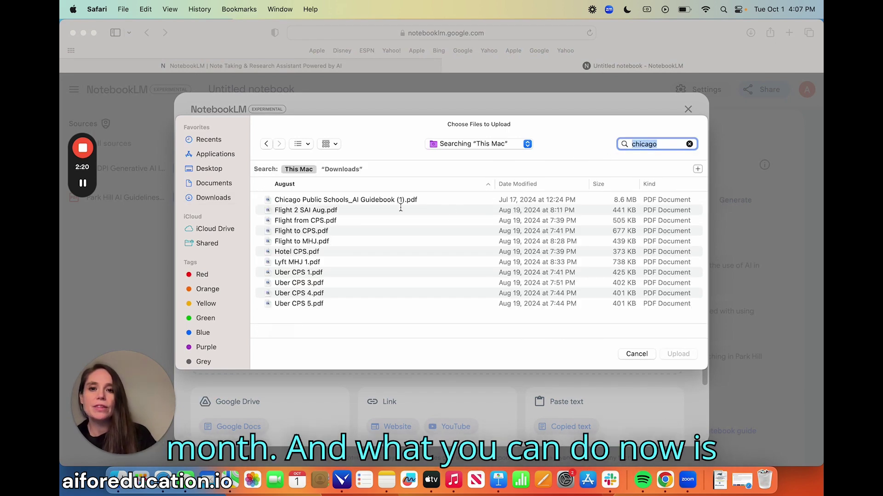
pyautogui.doubleClick(395, 203)
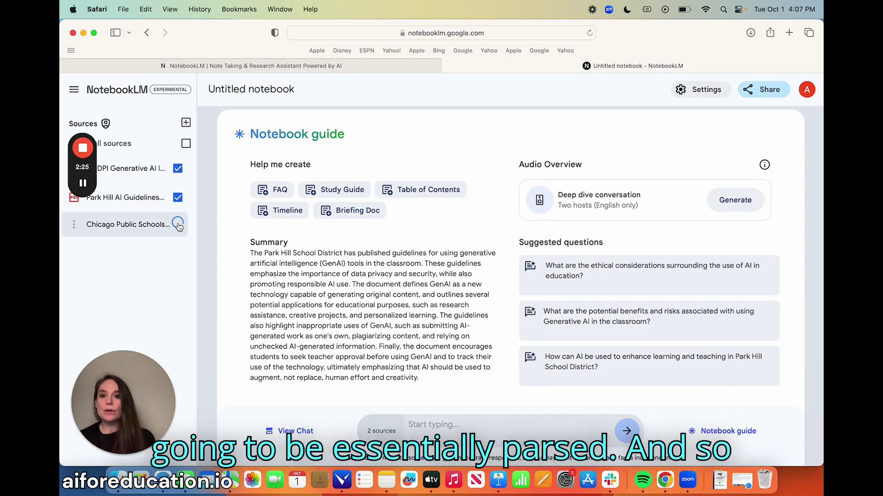
# Step: Reload the notebook page and open the notebook guide for the three sources
pyautogui.click(406, 33)
pyautogui.press('Return')
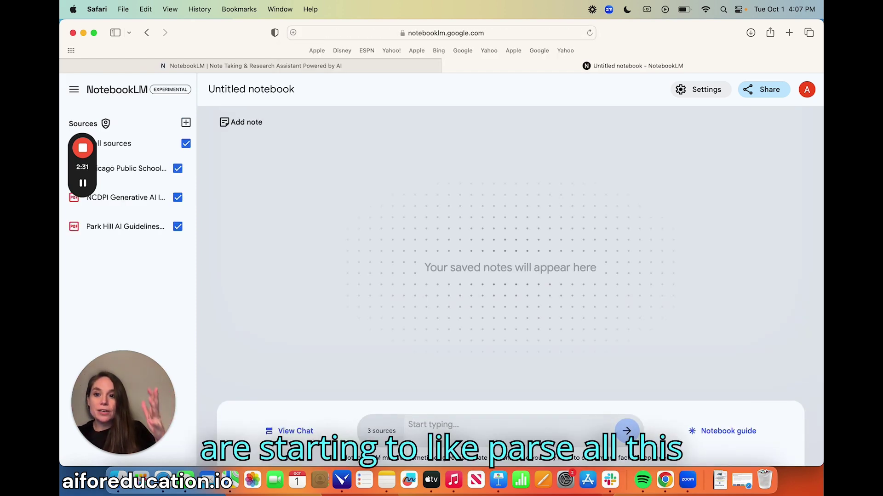
pyautogui.click(735, 431)
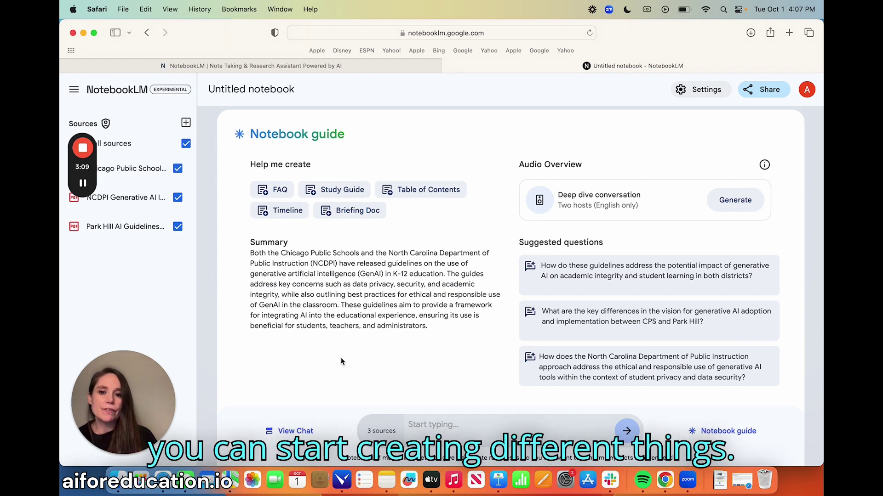
# Step: Ask the notebook chat "what are the similarities between all three documents"
pyautogui.click(458, 431)
pyautogui.write('what are the ')
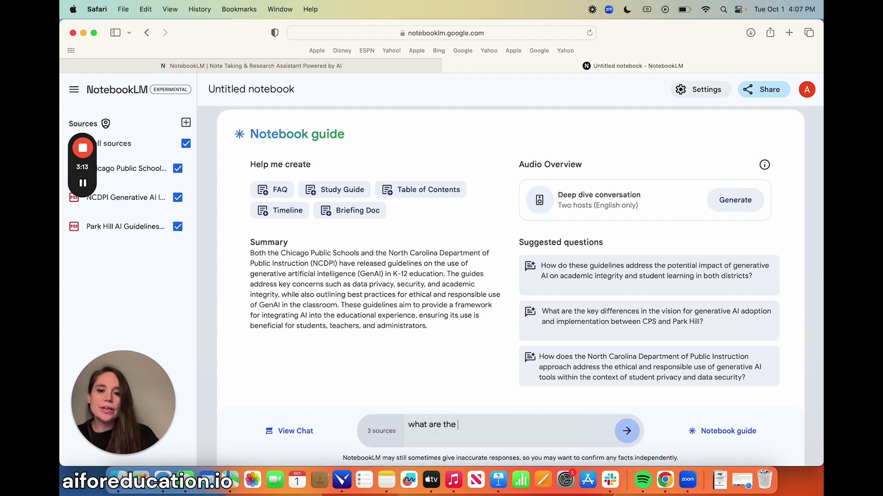
pyautogui.write('similarities between')
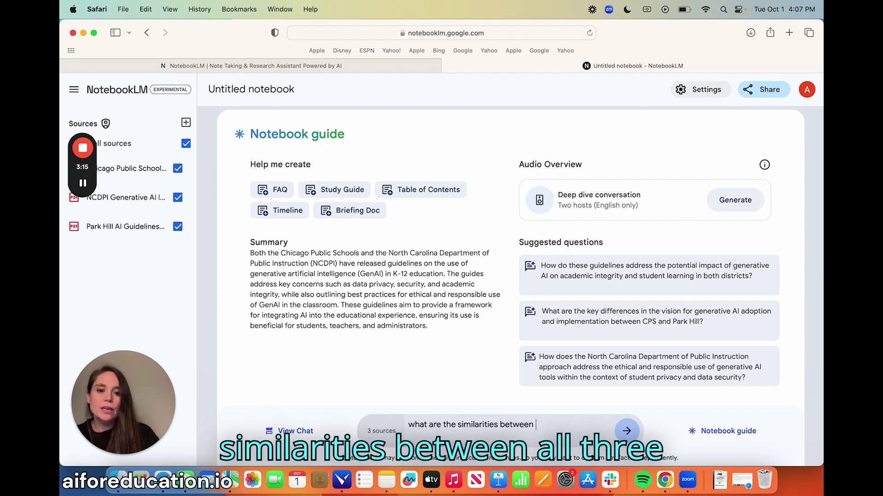
pyautogui.write(' all three documents')
pyautogui.press('Return')
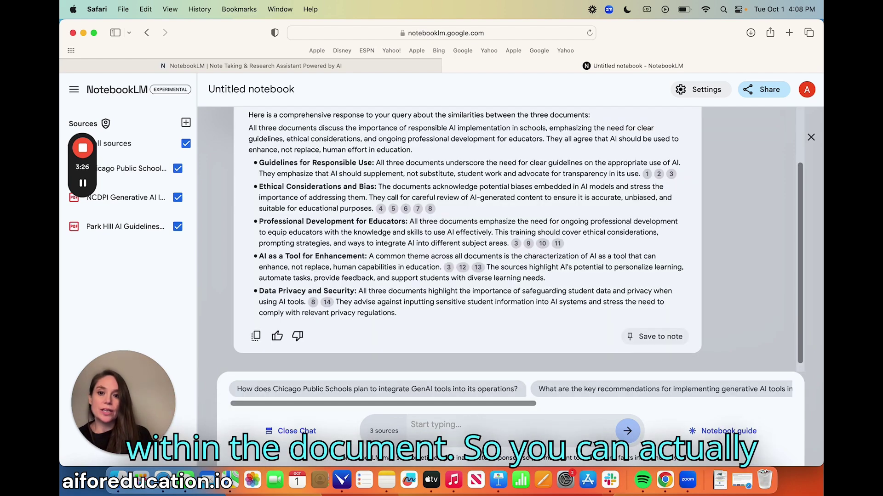
# Step: Check the answer's citations against the highlighted passages in the Park Hill, Chicago and NCDPI sources, and close the source view
pyautogui.scroll(2, 599, 300)
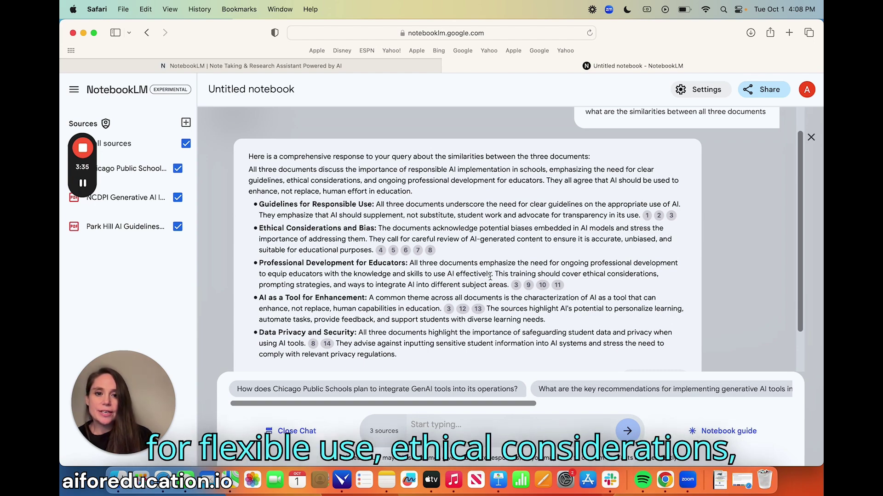
pyautogui.click(516, 285)
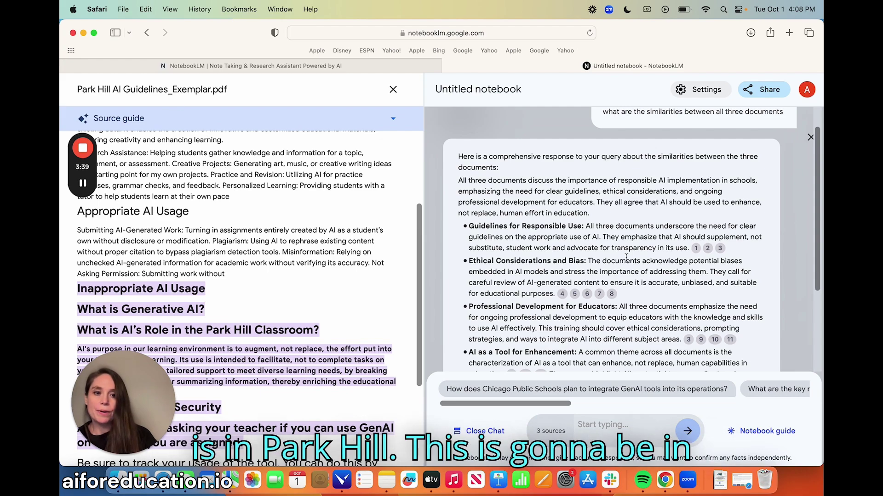
pyautogui.click(586, 295)
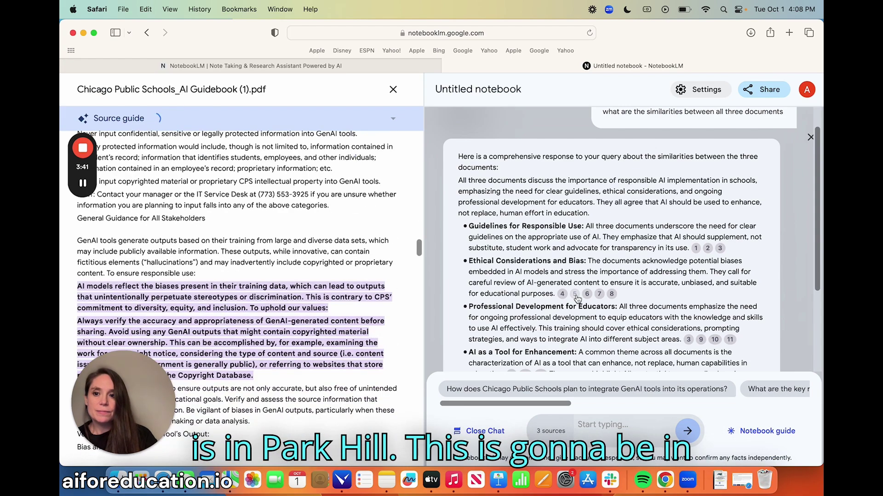
pyautogui.click(597, 296)
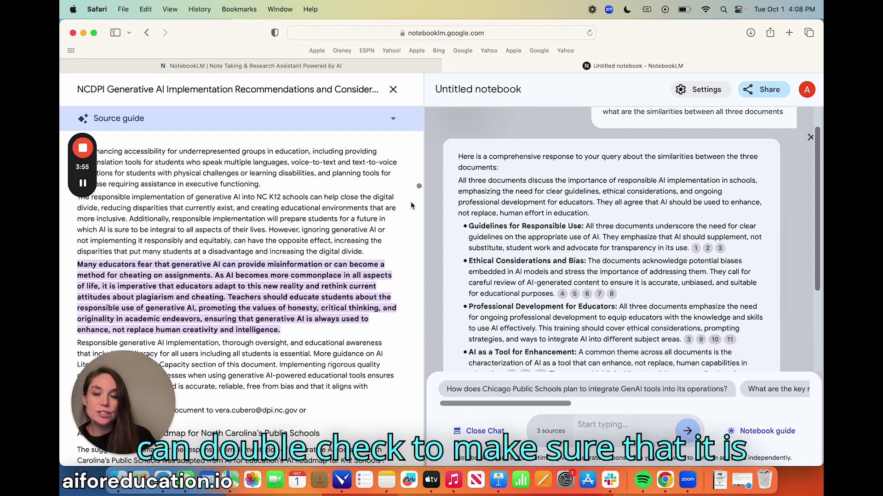
pyautogui.click(392, 89)
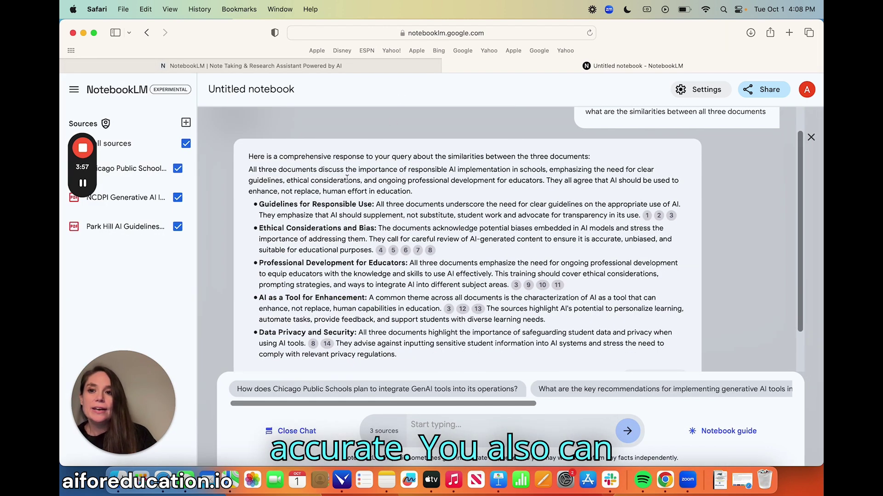
pyautogui.scroll(2, 347, 179)
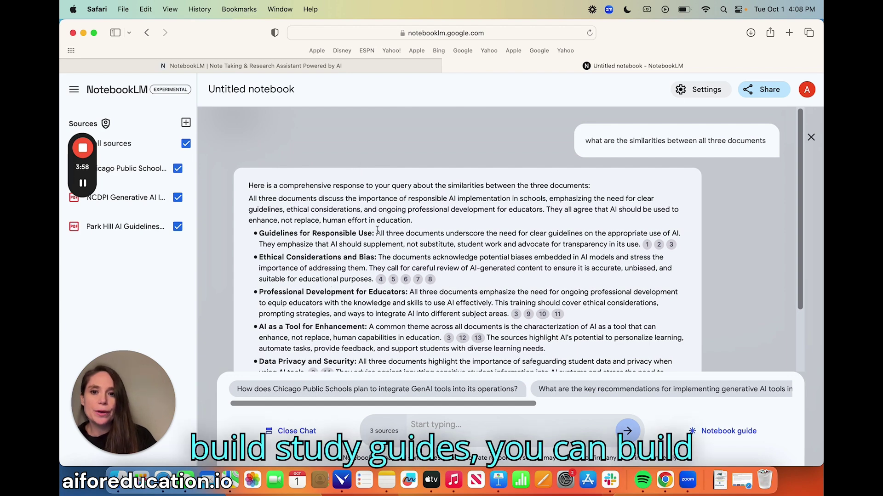
# Step: Try to generate an FAQ from the three sources in the notebook guide
pyautogui.click(685, 431)
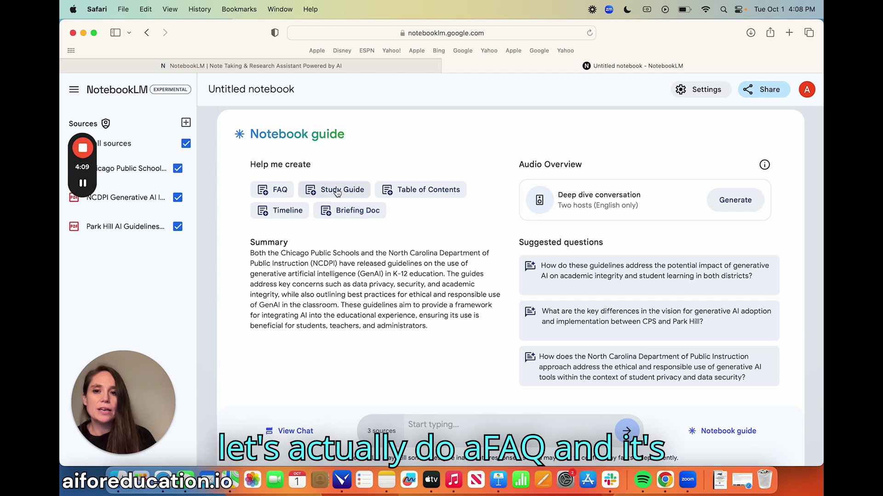
pyautogui.click(280, 190)
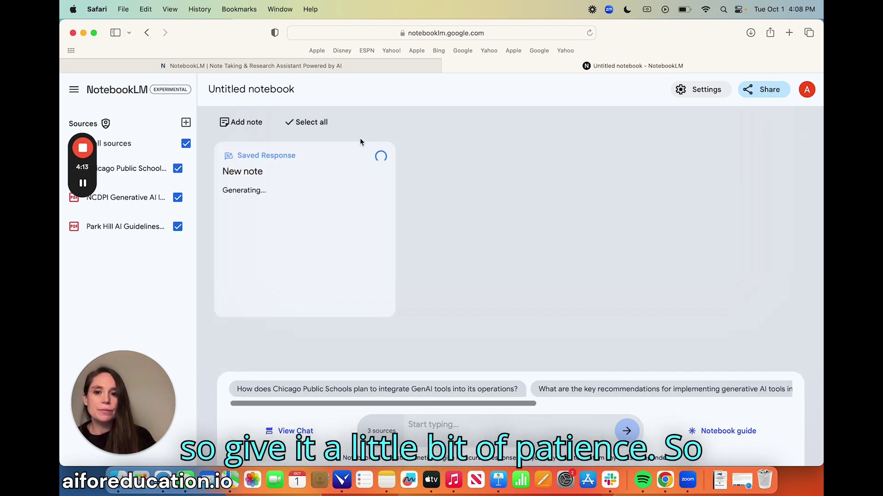
pyautogui.click(147, 32)
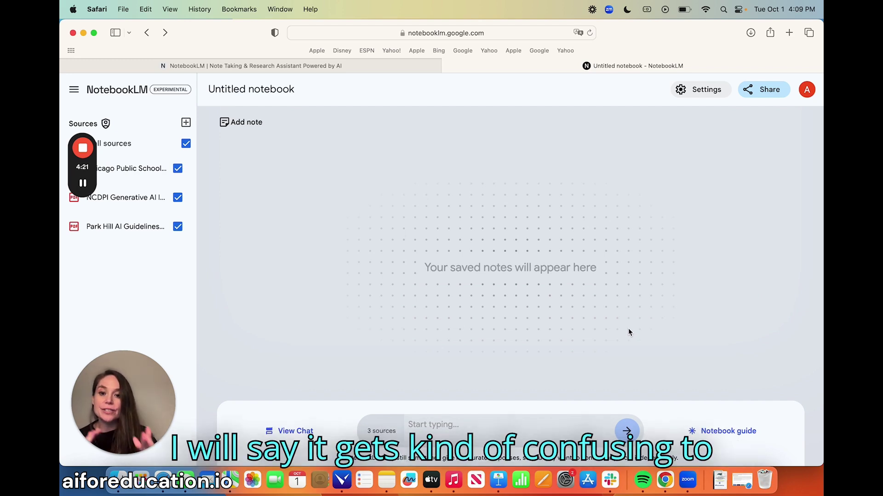
# Step: Generate the deep dive conversation Audio Overview for the untitled notebook from its notebook guide
pyautogui.click(710, 432)
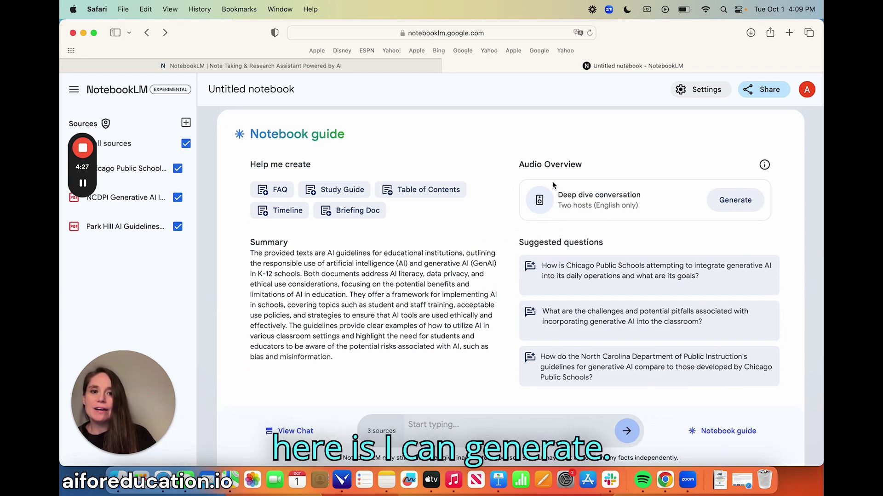
pyautogui.click(741, 203)
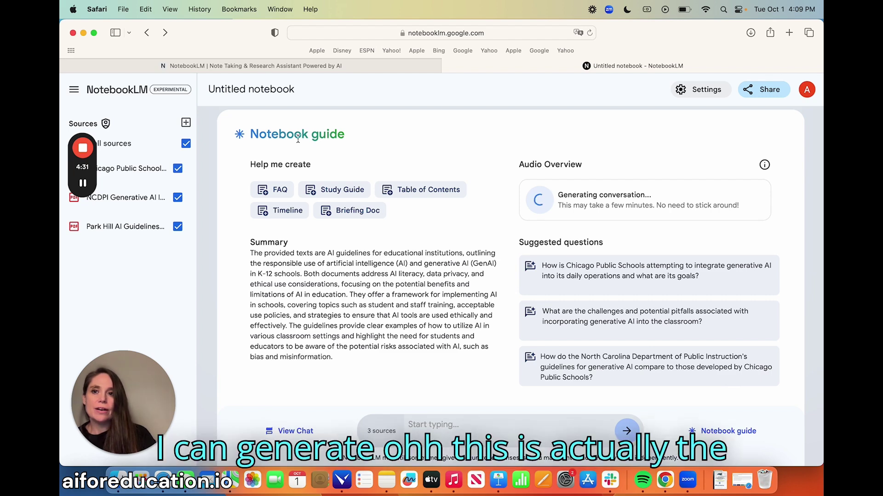
# Step: Switch to the AI Guidelines notebook and load the Audio Overview conversation in its notebook guide
pyautogui.click(146, 33)
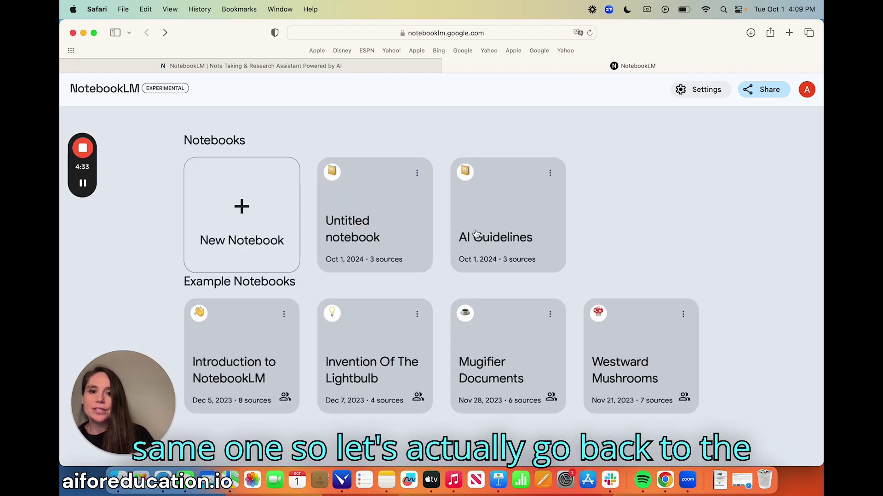
pyautogui.click(525, 228)
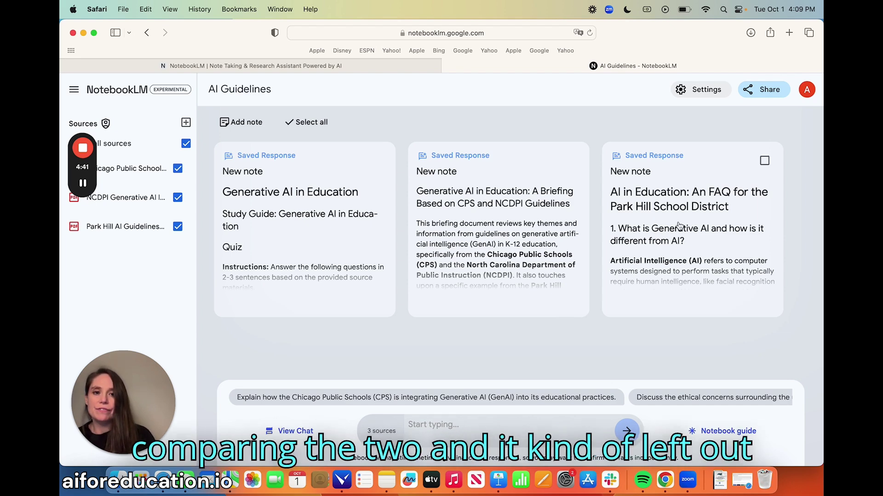
pyautogui.click(698, 431)
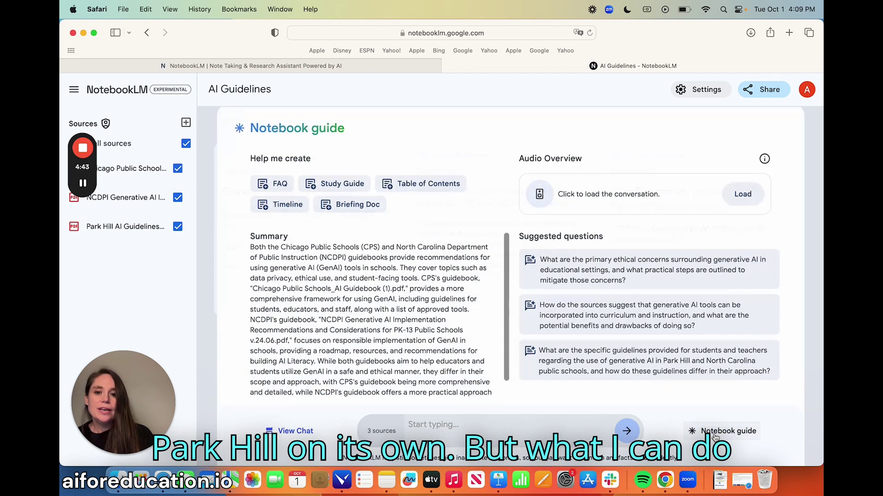
pyautogui.click(740, 195)
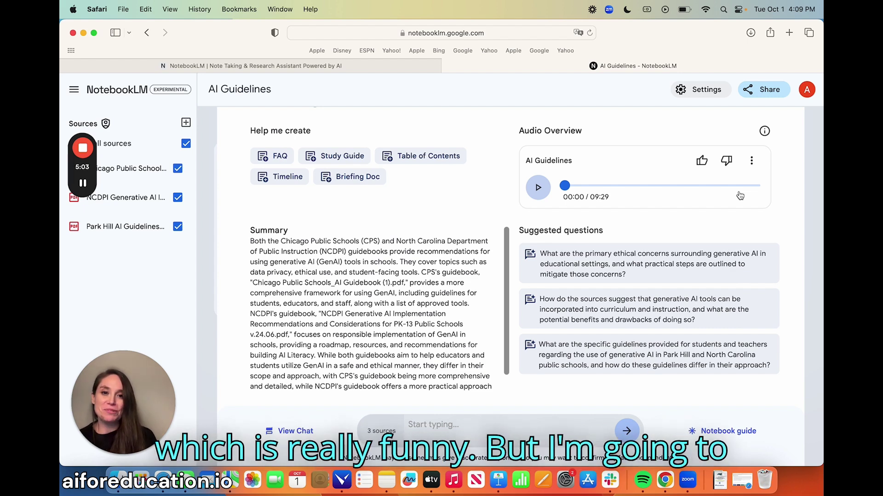
# Step: Listen to an excerpt of the AI Guidelines Audio Overview starting at about 03:17, and pause the playback
pyautogui.click(601, 186)
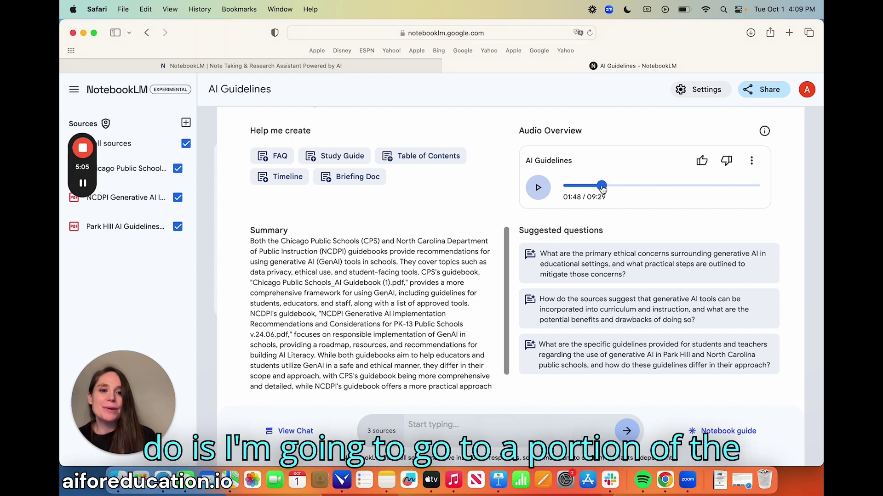
pyautogui.moveTo(603, 188); pyautogui.dragTo(633, 190)
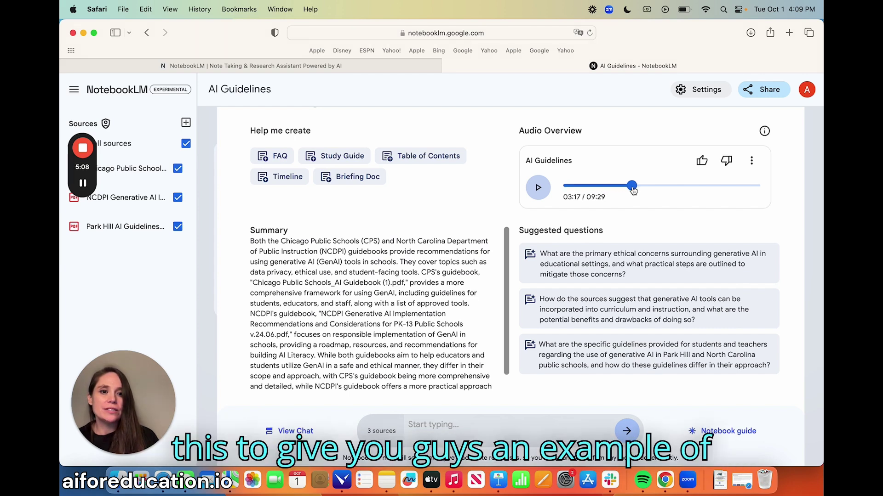
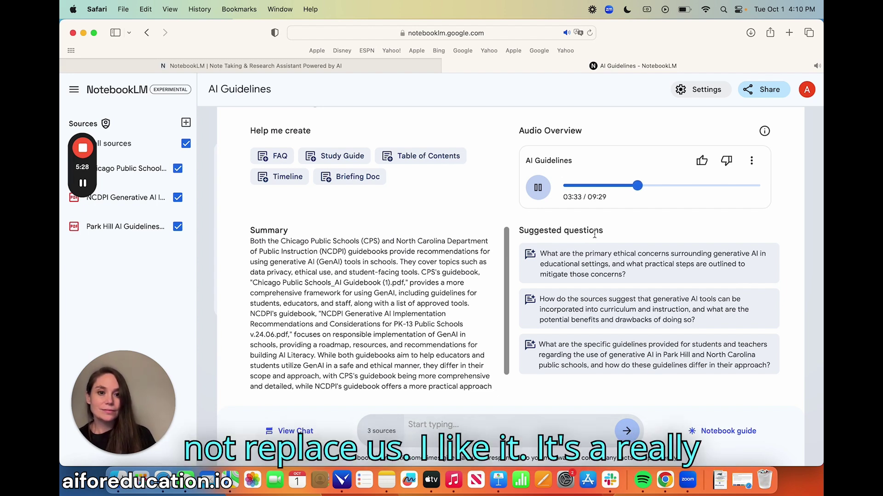
pyautogui.click(538, 199)
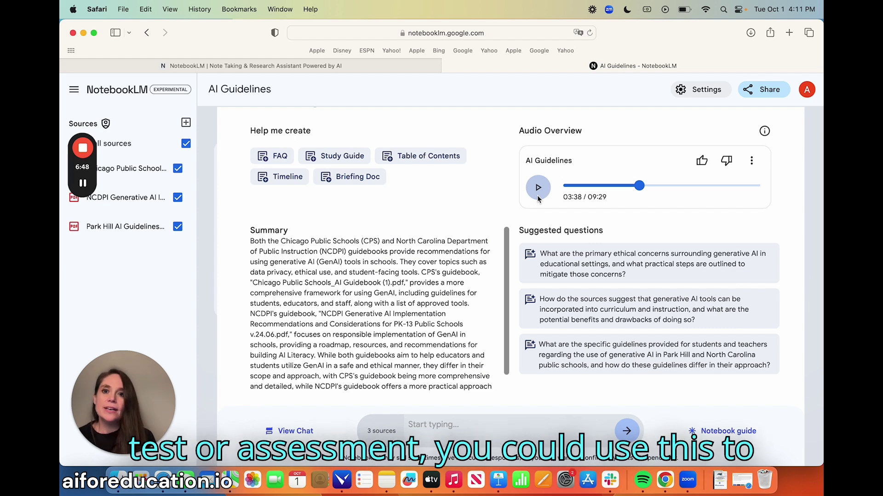
# Step: Generate a study guide from the AI Guidelines sources and open the resulting note
pyautogui.click(327, 158)
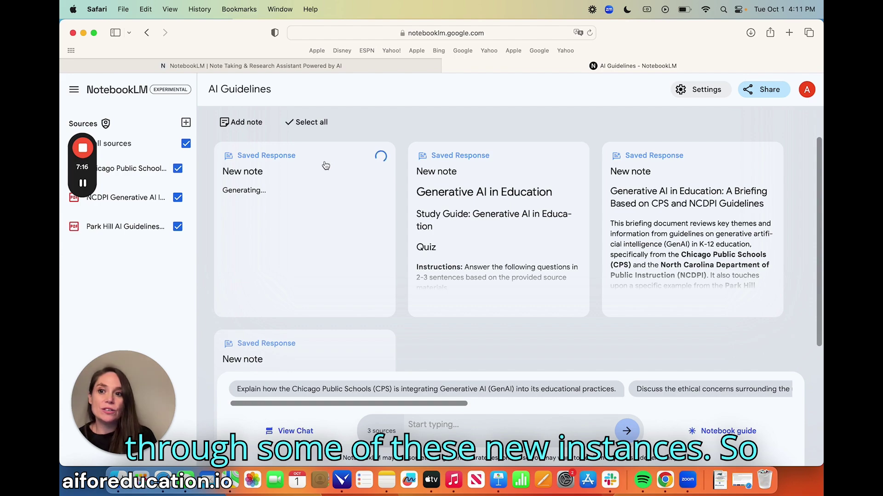
pyautogui.click(325, 165)
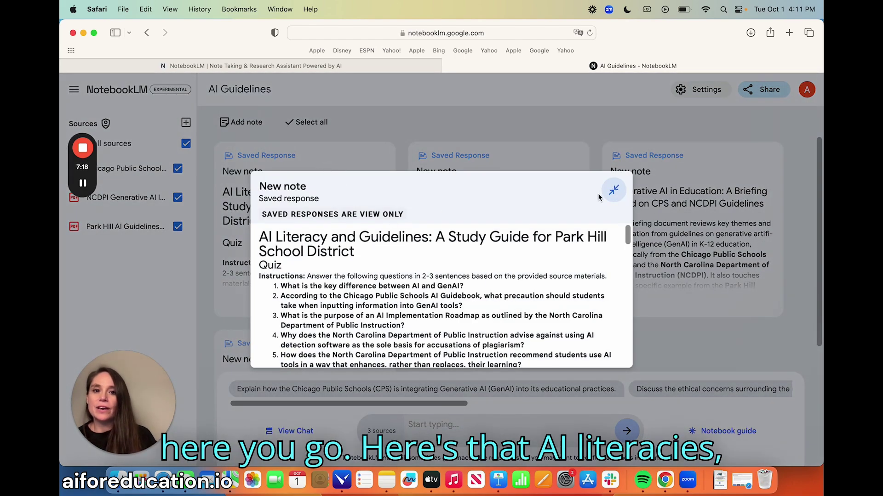
pyautogui.click(613, 190)
pyautogui.click(296, 213)
# Step: Read through the generated study guide note from its quiz to the end and return to its beginning
pyautogui.scroll(-2, 304, 230)
pyautogui.scroll(2, 322, 243)
pyautogui.scroll(-10, 345, 258)
pyautogui.scroll(-10, 360, 266)
pyautogui.scroll(3, 361, 265)
pyautogui.scroll(-4, 361, 266)
pyautogui.scroll(-3, 360, 266)
pyautogui.scroll(20, 361, 266)
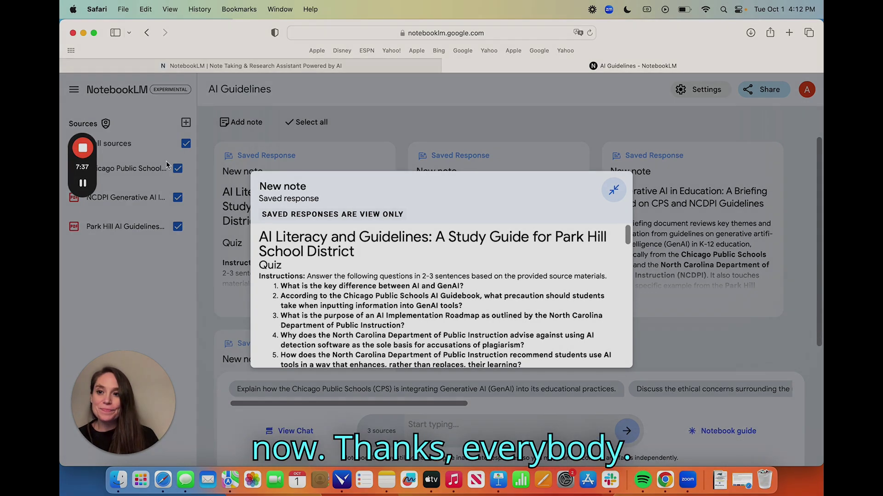
pyautogui.moveTo(86, 152)
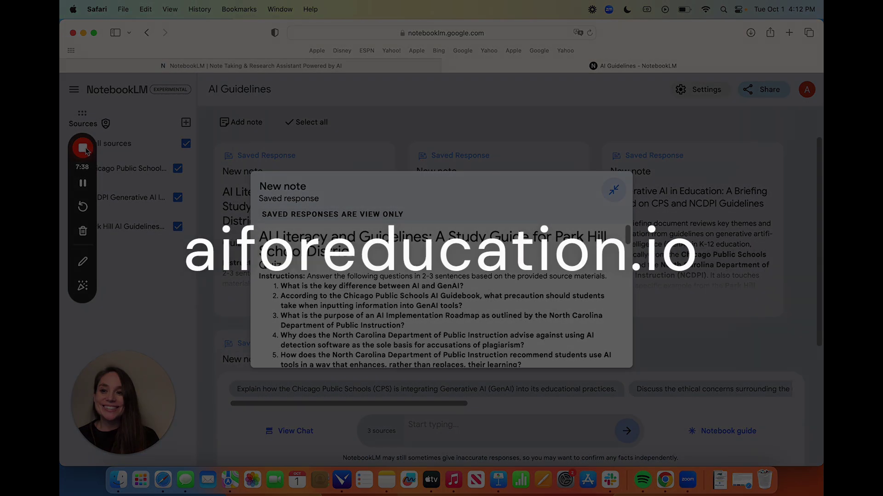